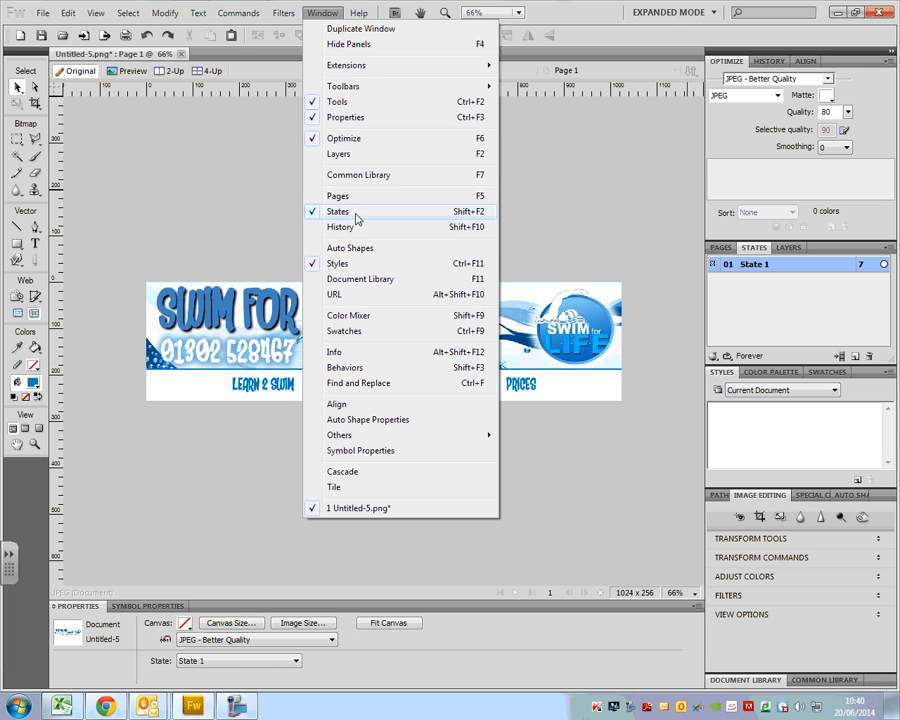
- Duplicate State 1 once, inserting the copy after the current state
right_click(750, 268)
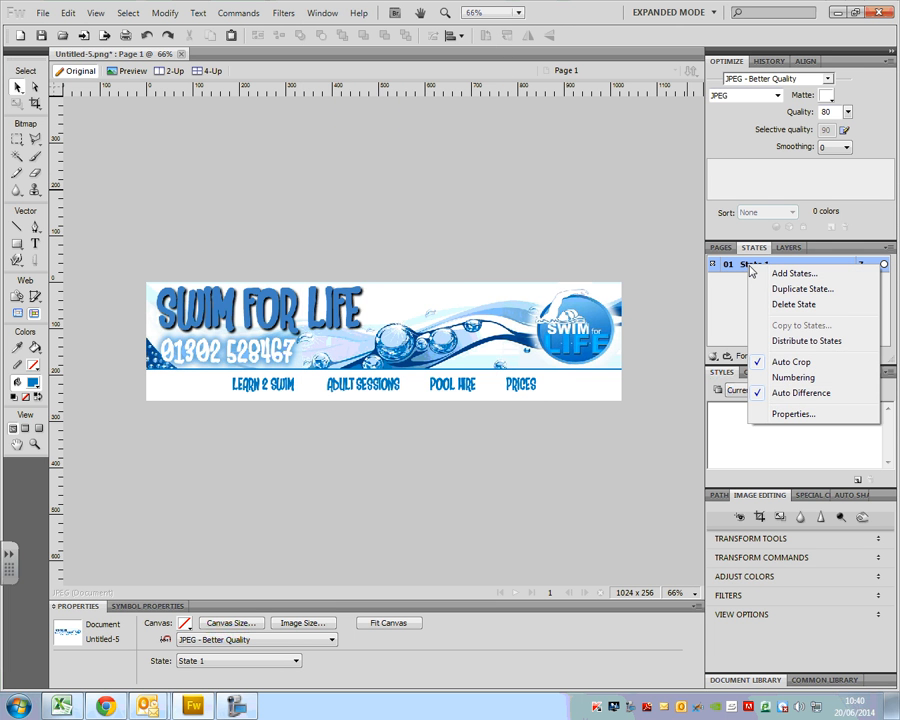
click(758, 284)
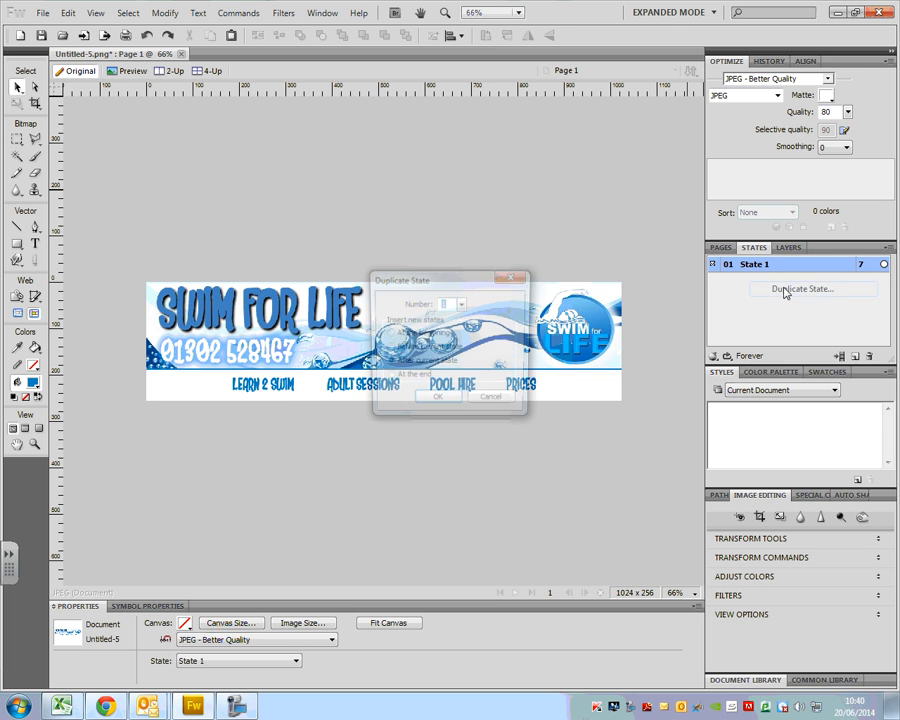
click(442, 404)
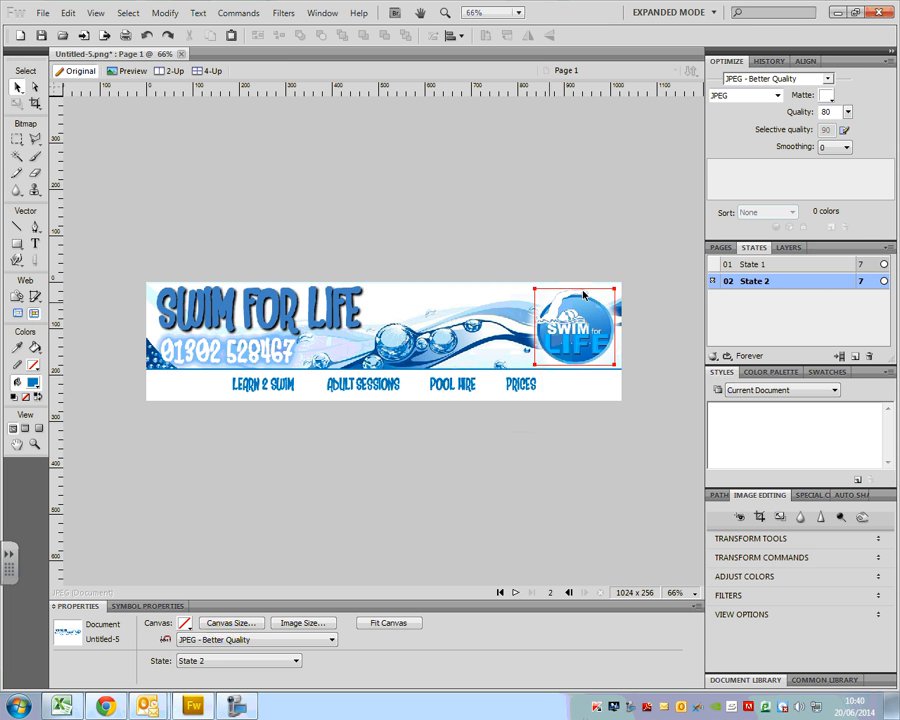
- In State 2, recolour the navigation text line with a light blue sampled from the logo
click(739, 268)
click(751, 277)
click(753, 266)
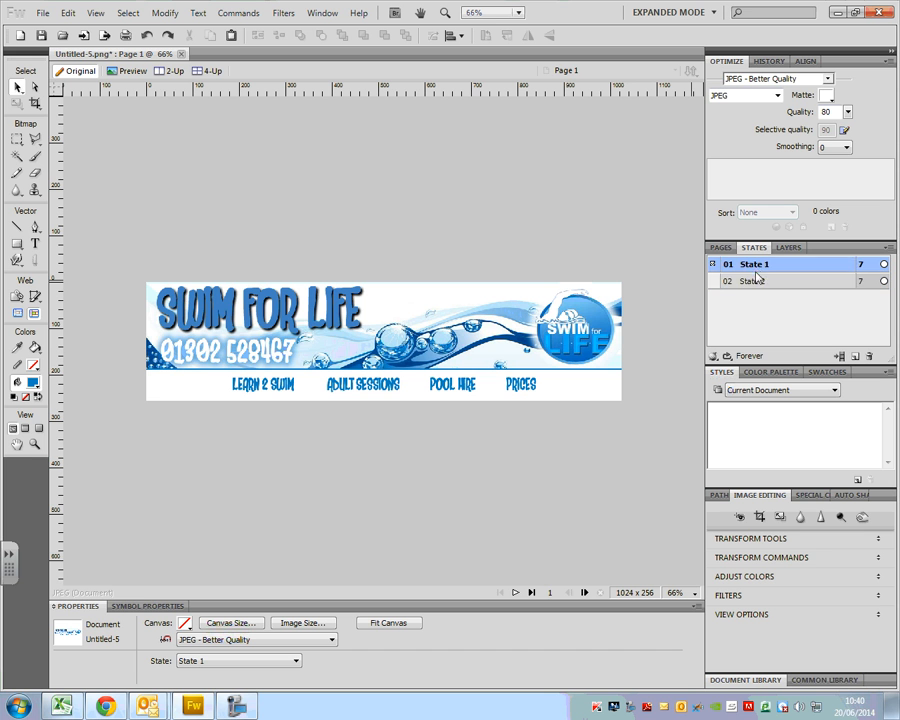
click(758, 281)
click(760, 264)
click(760, 282)
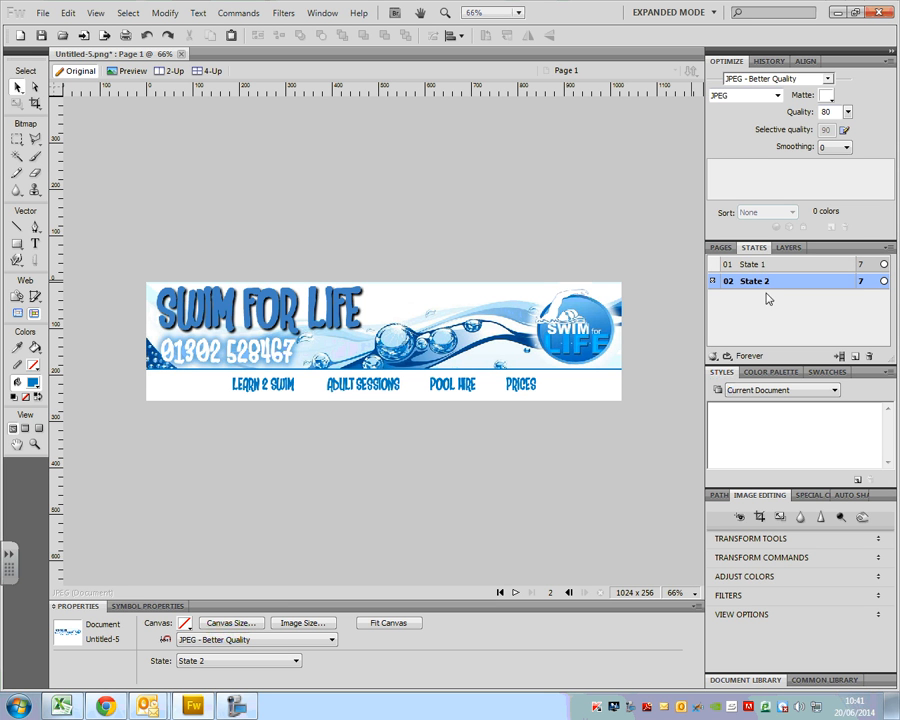
click(472, 389)
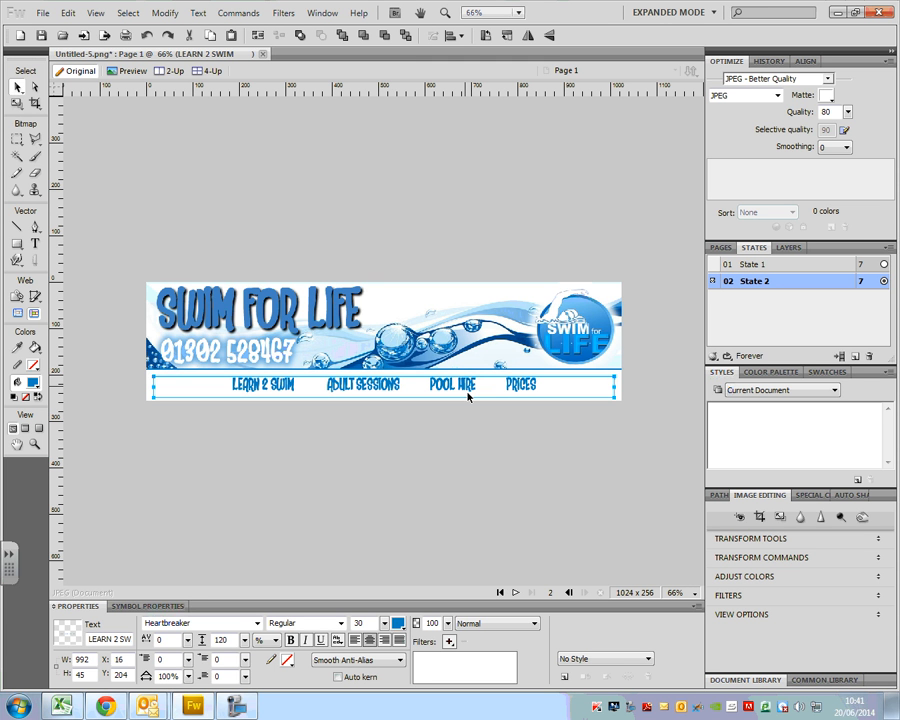
click(398, 623)
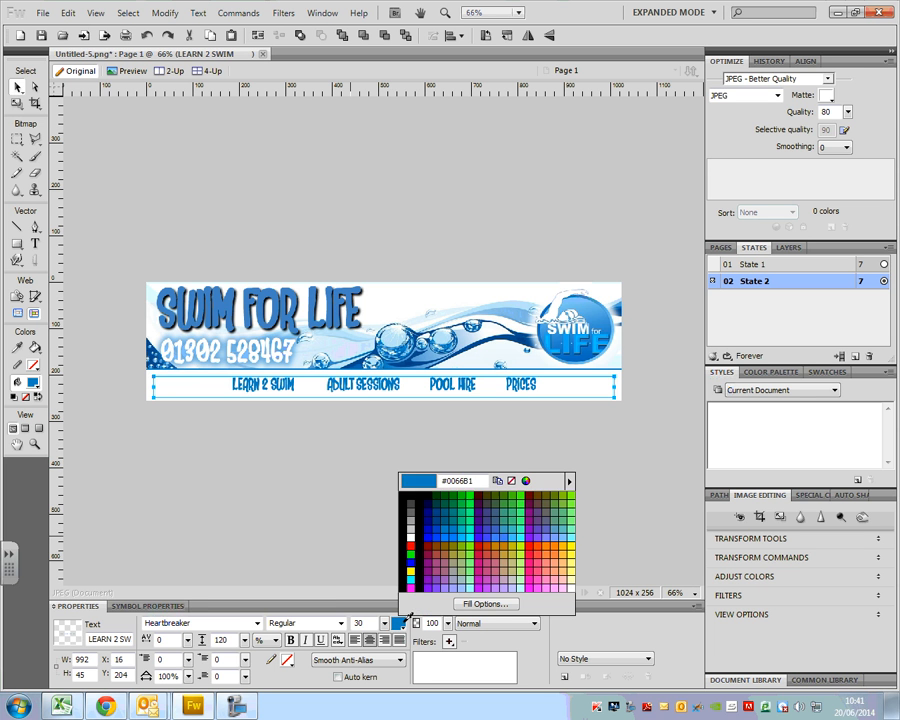
click(579, 305)
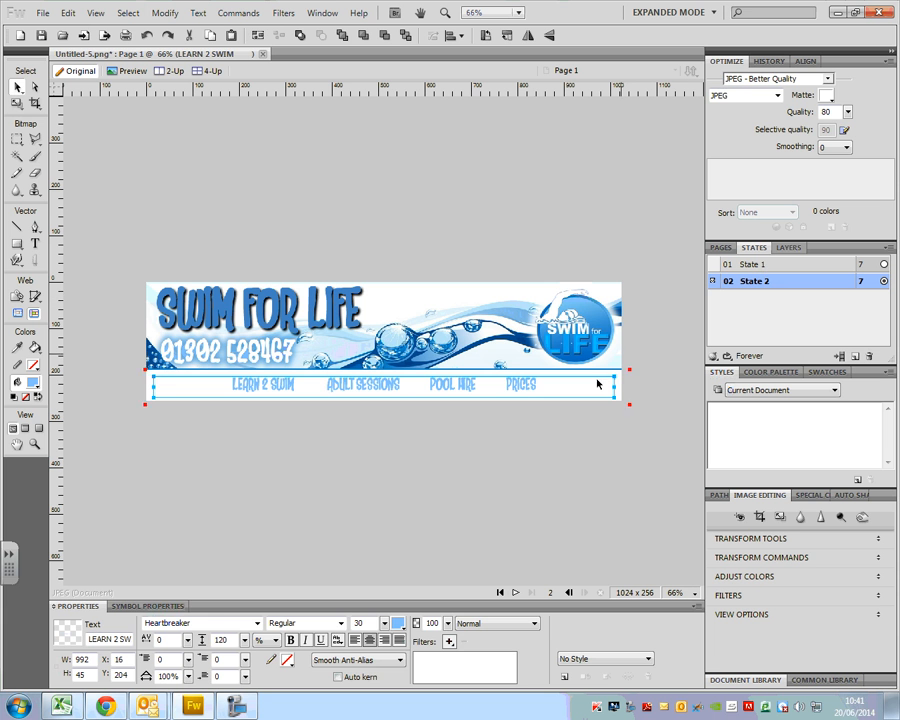
- In State 1, draw slices about 67 px high over each of the four navigation labels and one about 209 × 189 px over the logo
click(784, 265)
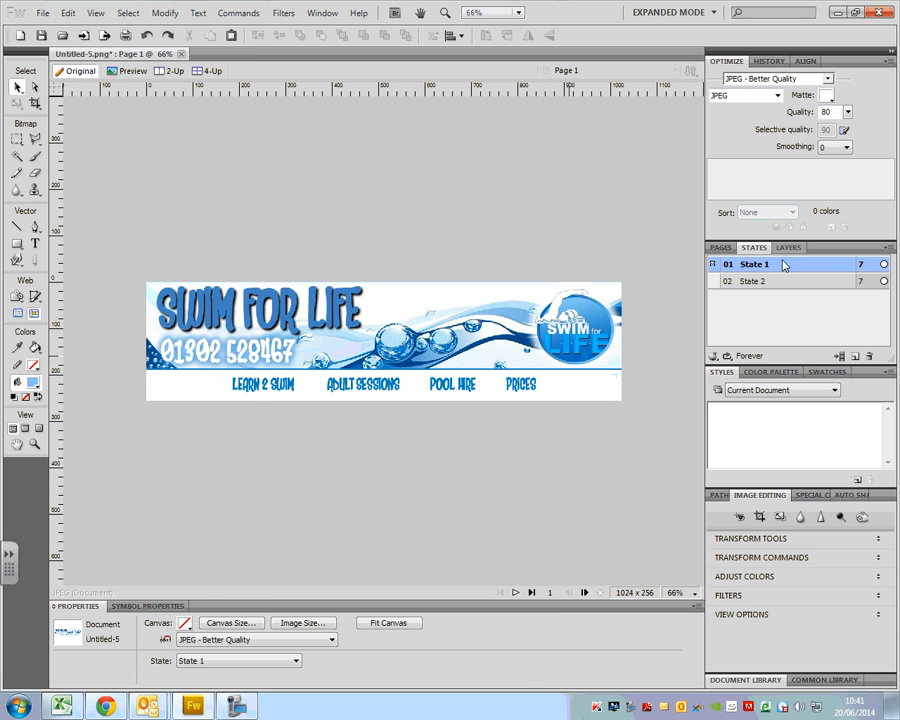
click(756, 285)
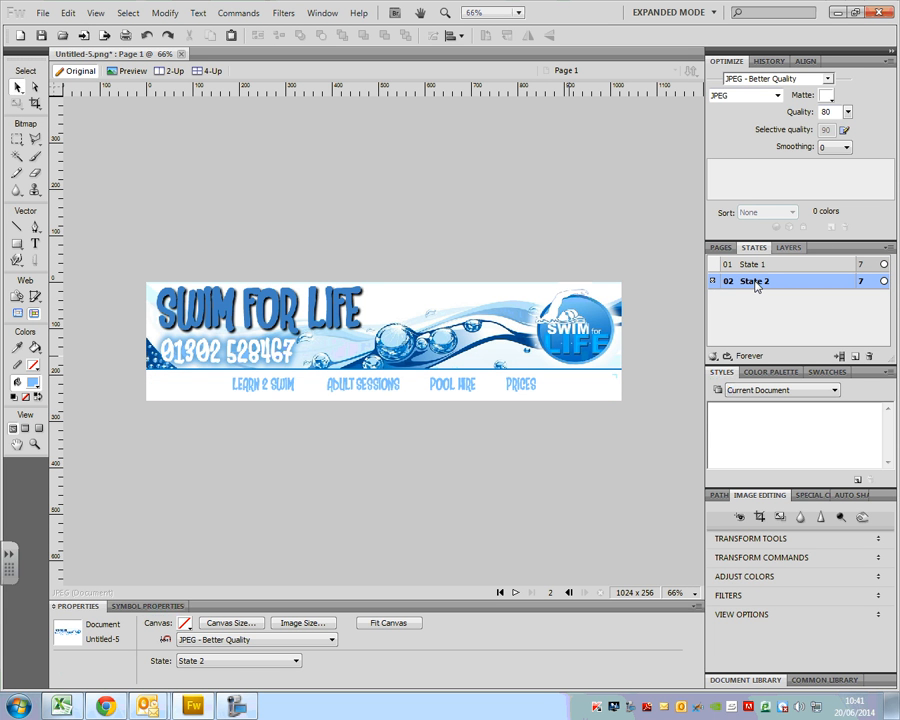
click(760, 264)
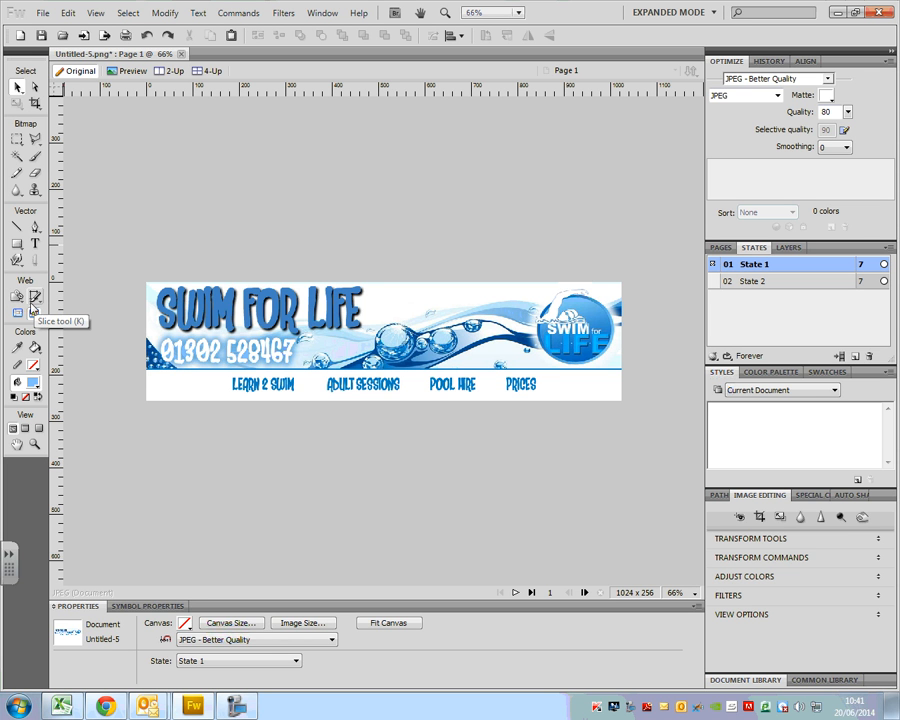
click(32, 302)
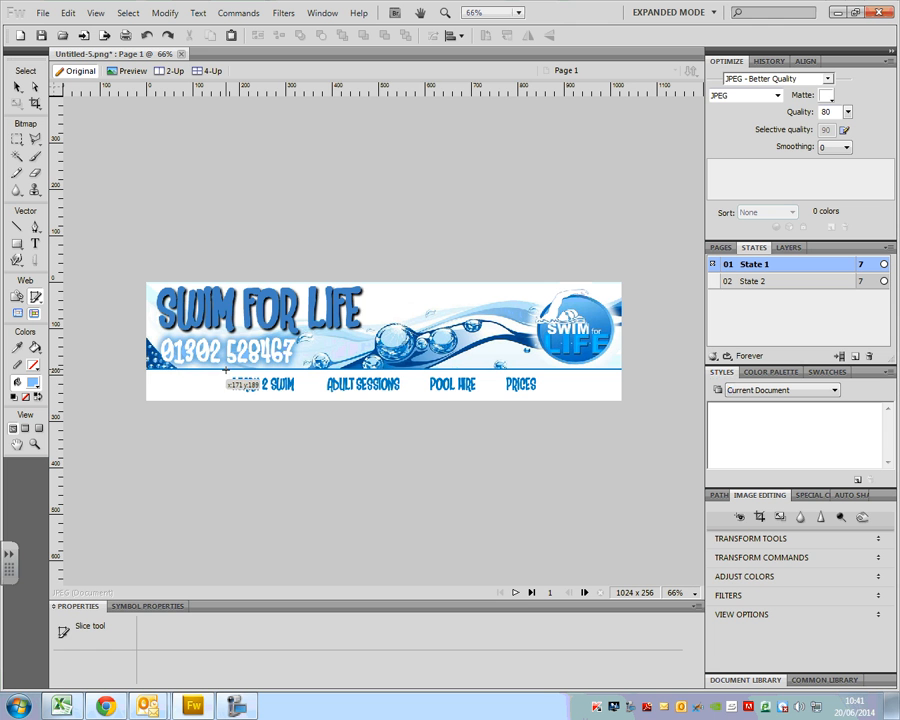
drag(226, 371, 301, 399)
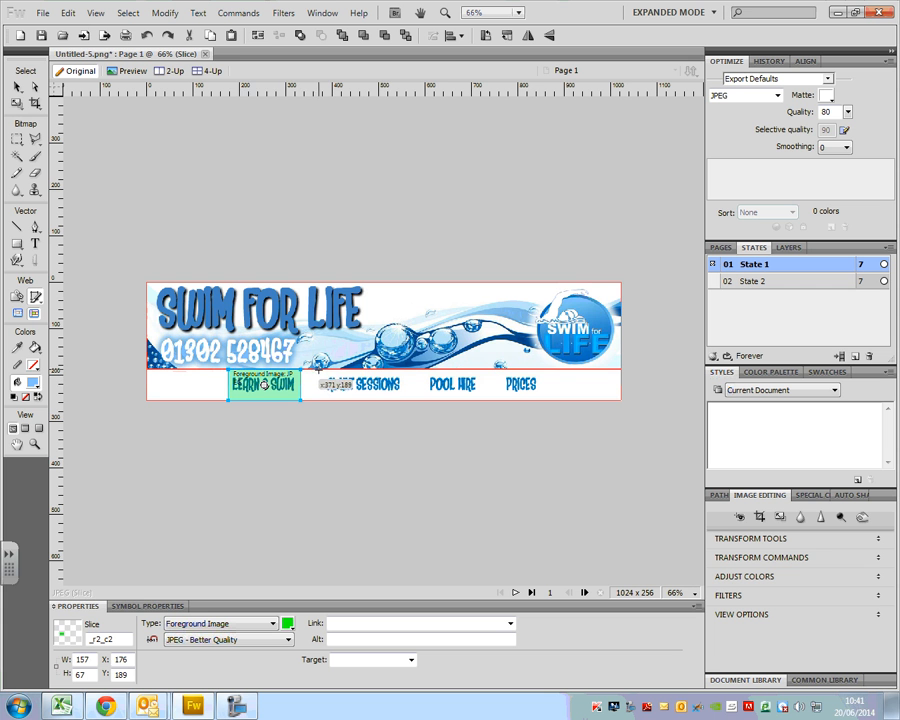
drag(319, 370, 542, 401)
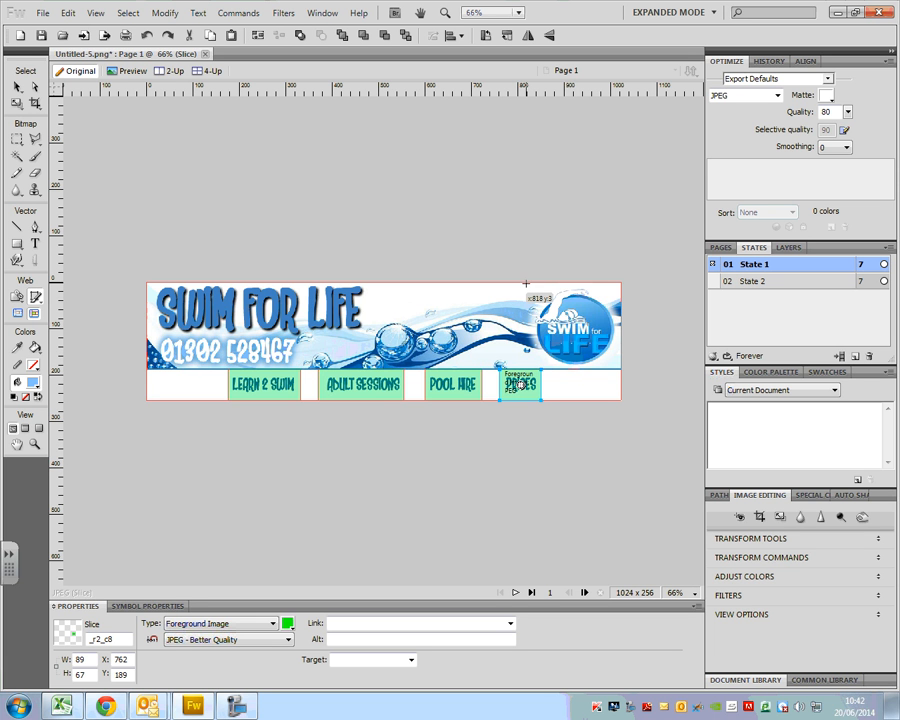
drag(524, 283, 621, 370)
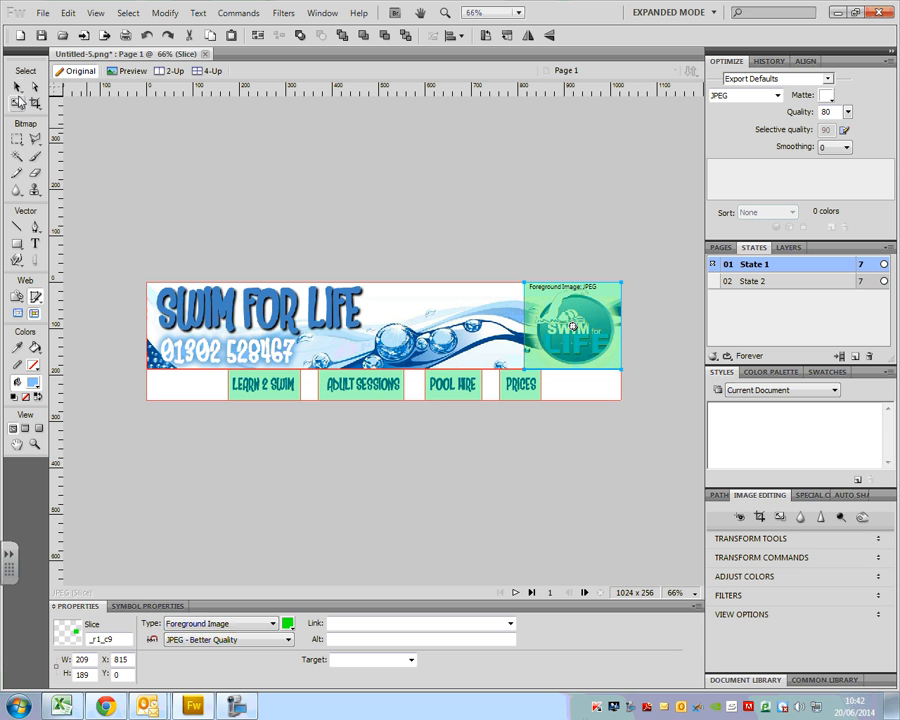
- Add a simple rollover behavior to the LEARN 2 SWIM and ADULT SESSIONS slices
click(16, 88)
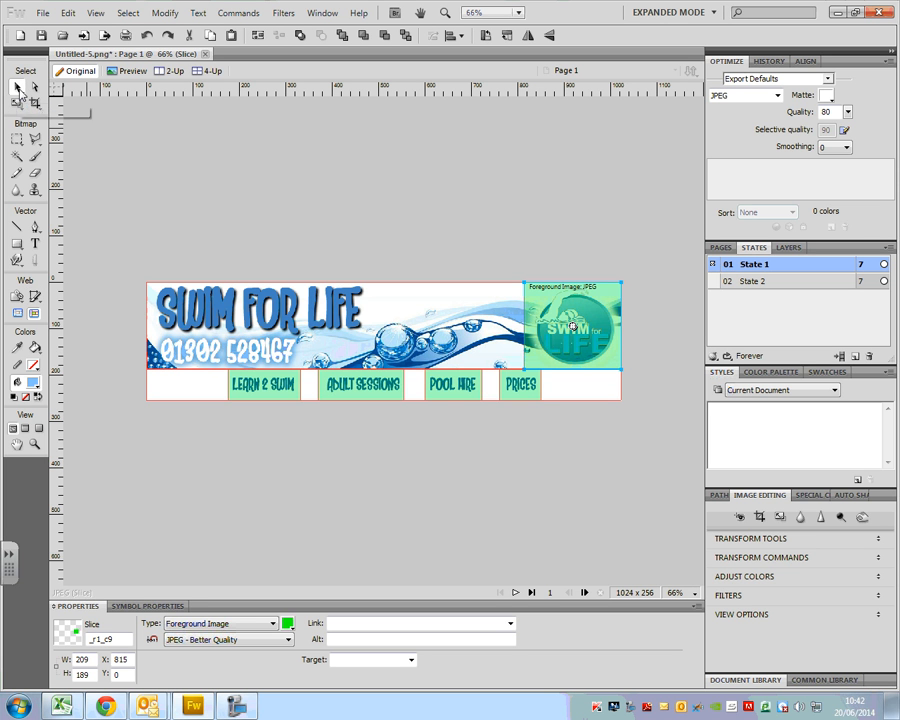
click(285, 391)
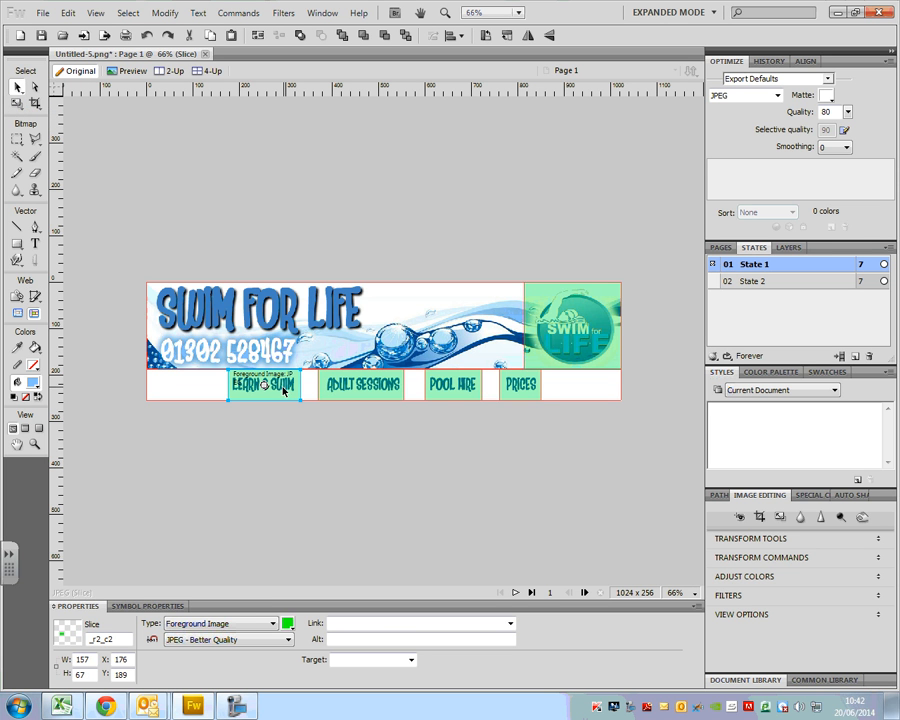
right_click(267, 389)
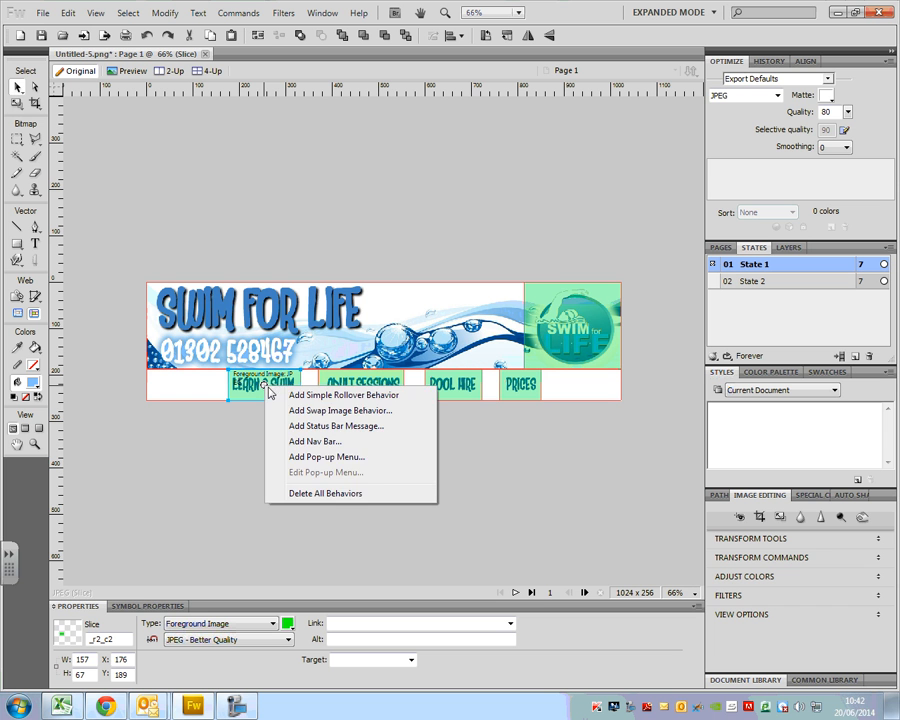
click(290, 396)
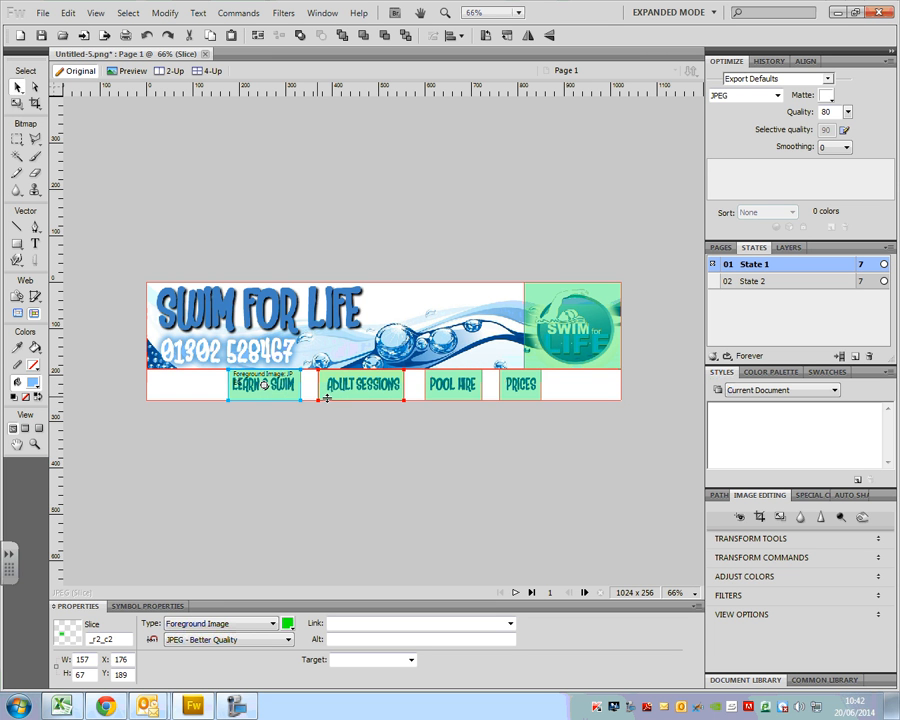
click(360, 393)
right_click(360, 388)
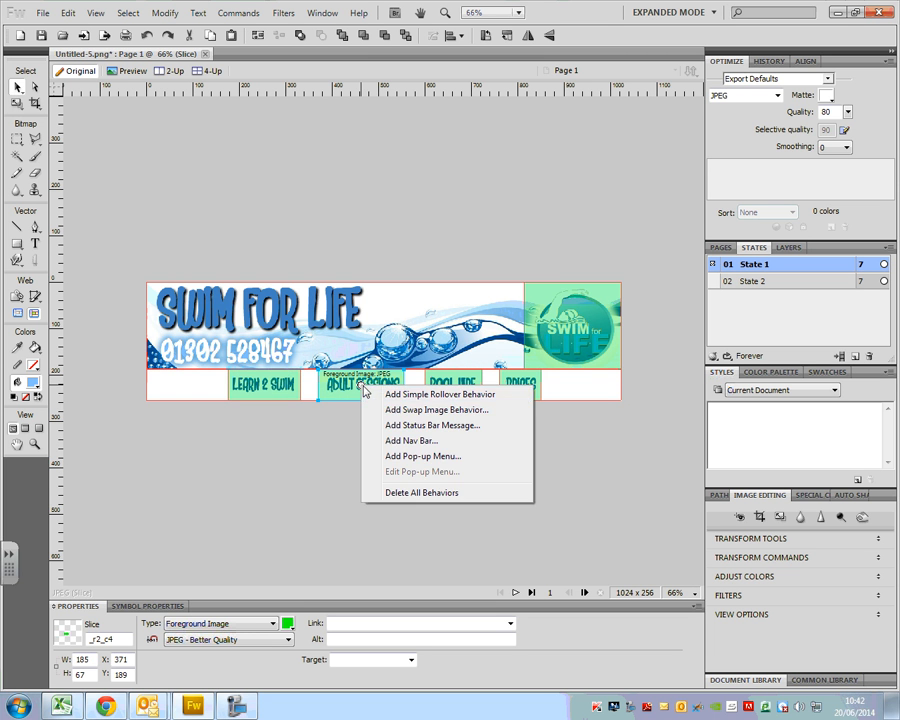
click(370, 393)
- Add a simple rollover behavior to the POOL HIRE and PRICES slices
click(458, 393)
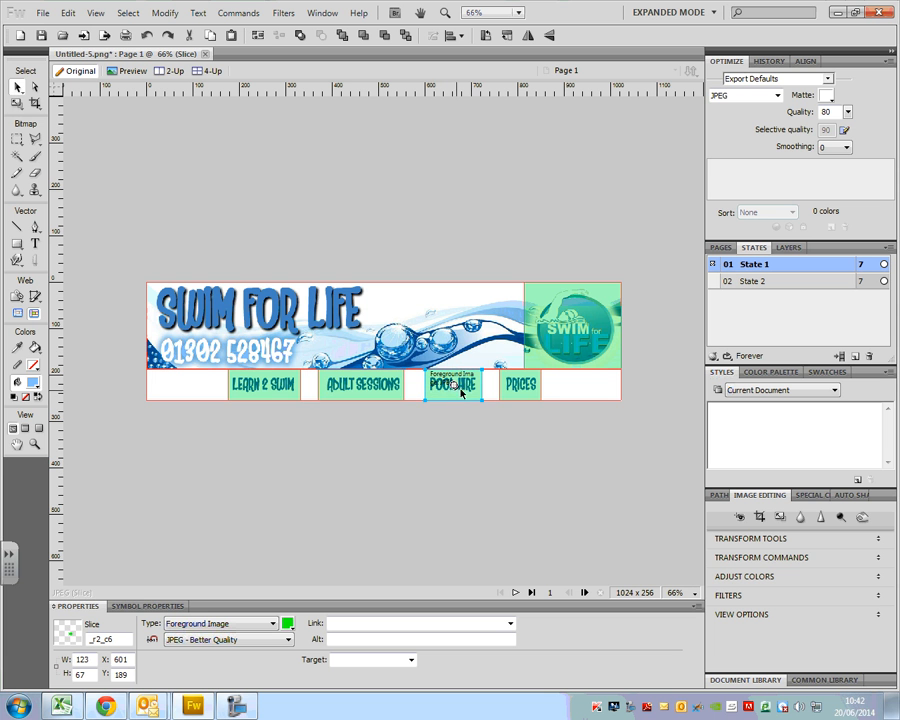
right_click(459, 391)
click(522, 395)
click(519, 392)
right_click(520, 390)
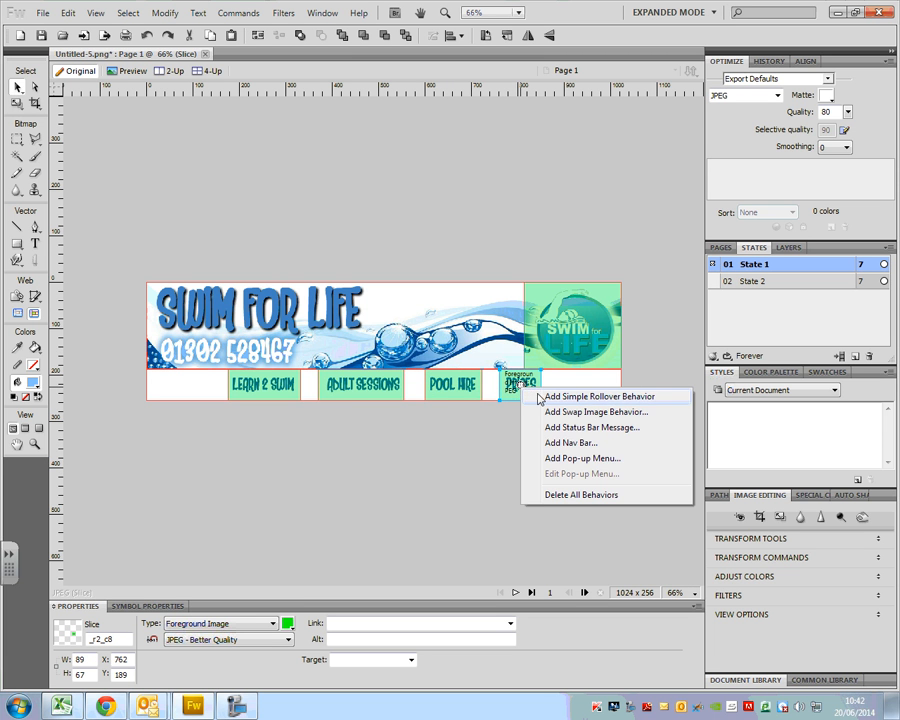
click(538, 396)
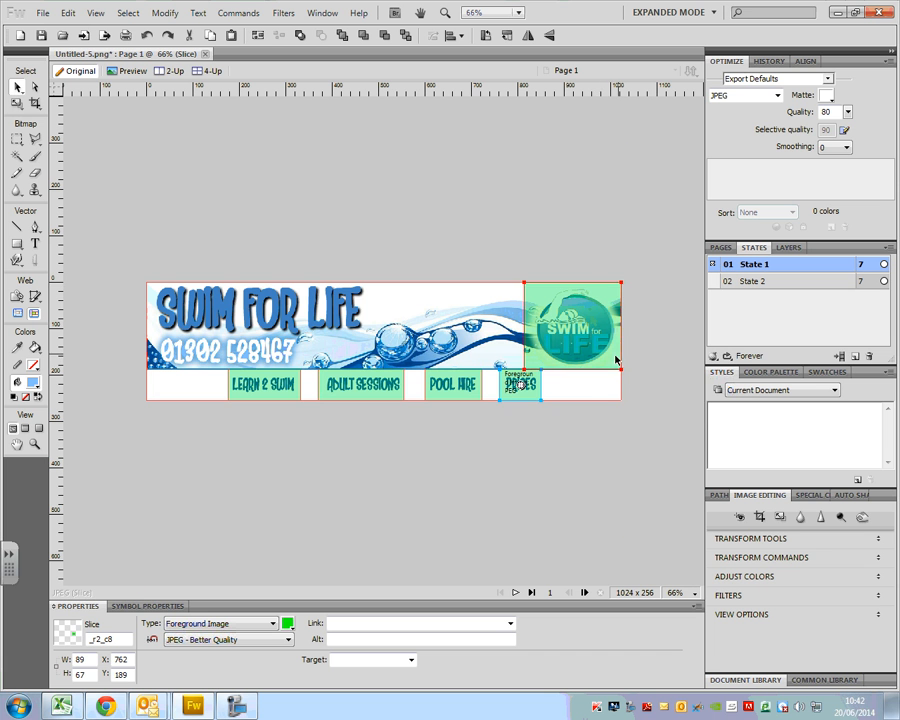
- Add a simple rollover behavior to the Swim for Life logo slice
click(574, 331)
right_click(574, 331)
click(600, 336)
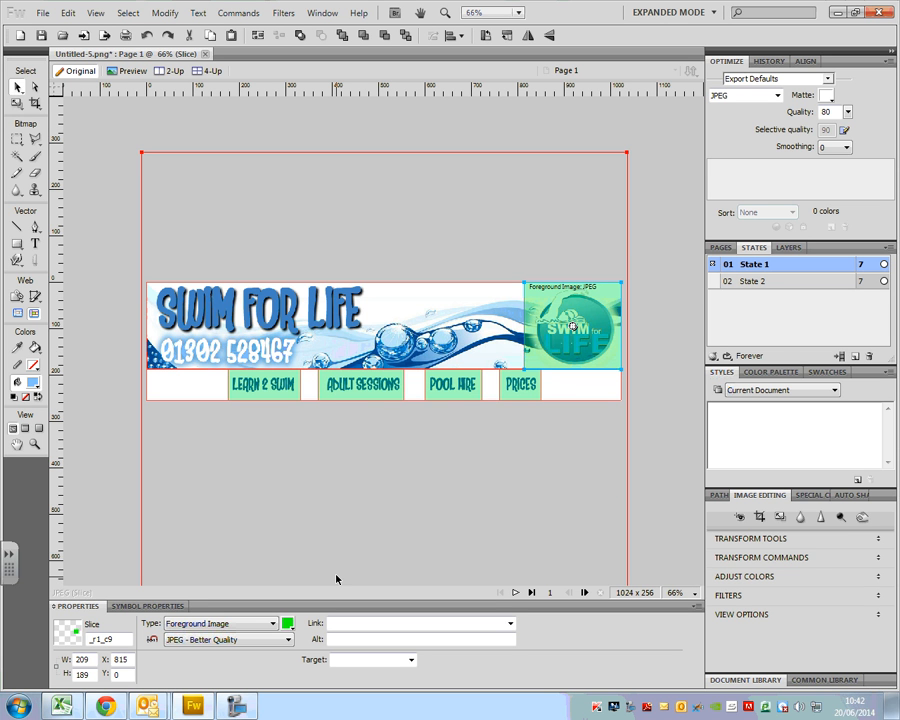
- Link the LEARN 2 SWIM slice to learn2swim.html and set its alt text to "Learn 2 Swim"
click(278, 392)
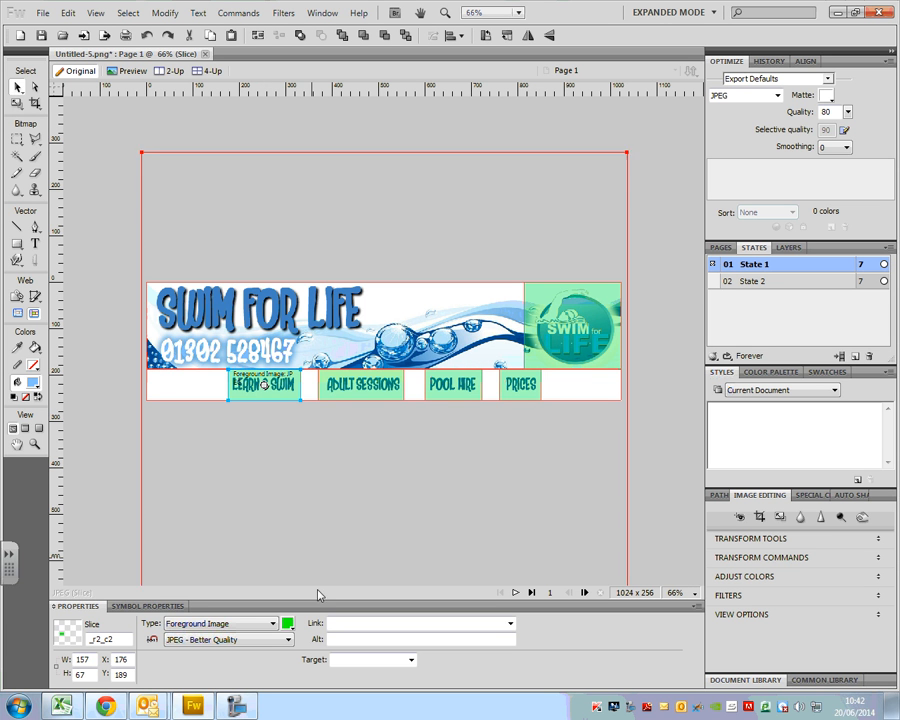
click(342, 622)
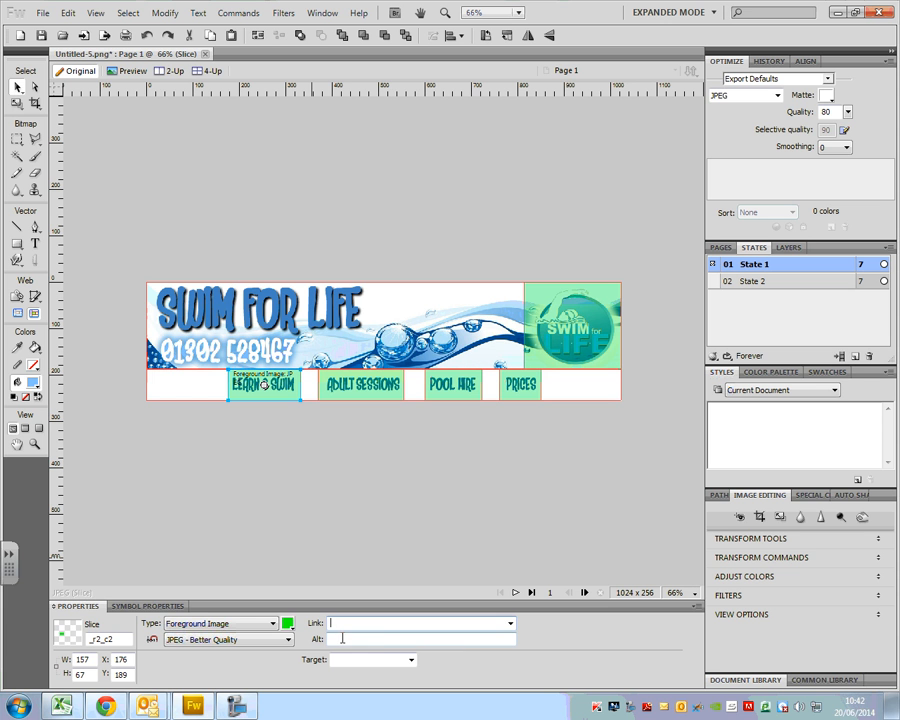
text(learn2swim.html)
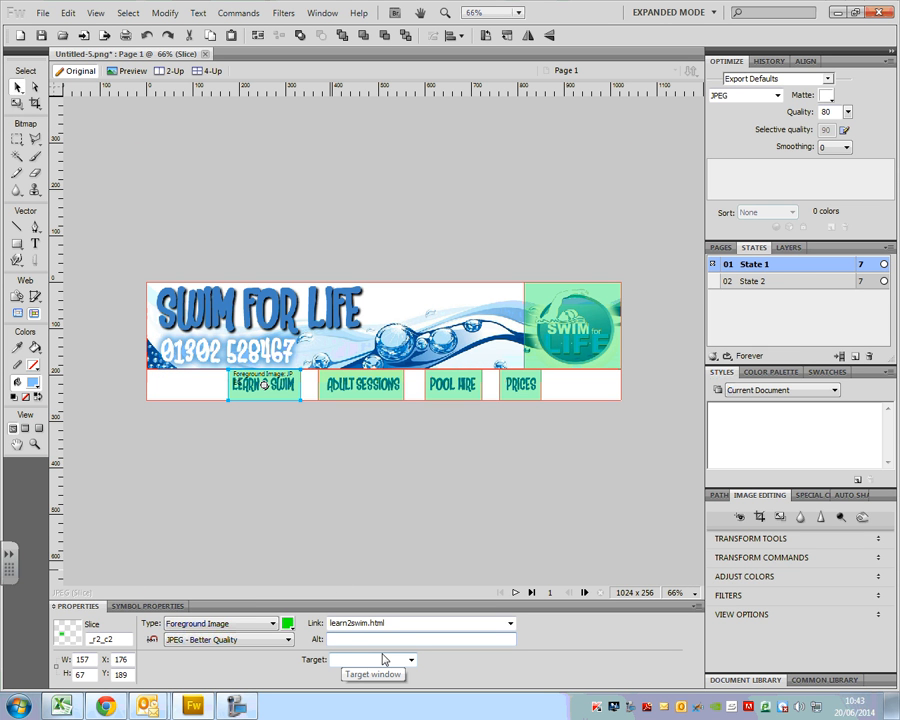
text(Lea)
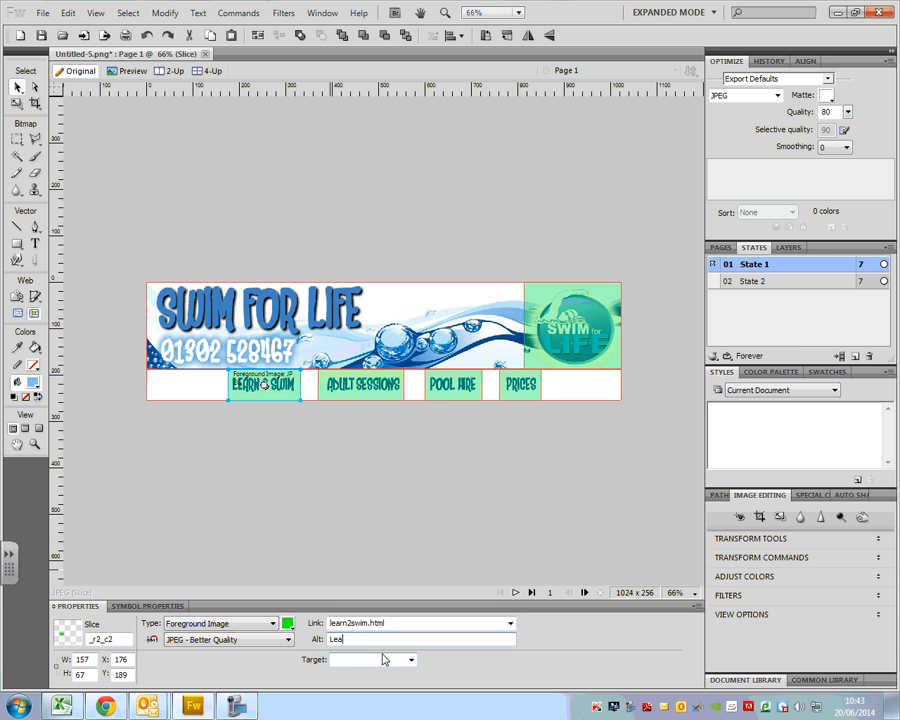
text(rn 2 Swim)
- Link the ADULT SESSIONS slice to adultsession.html and set its alt text to "Adult Sessions"
click(377, 384)
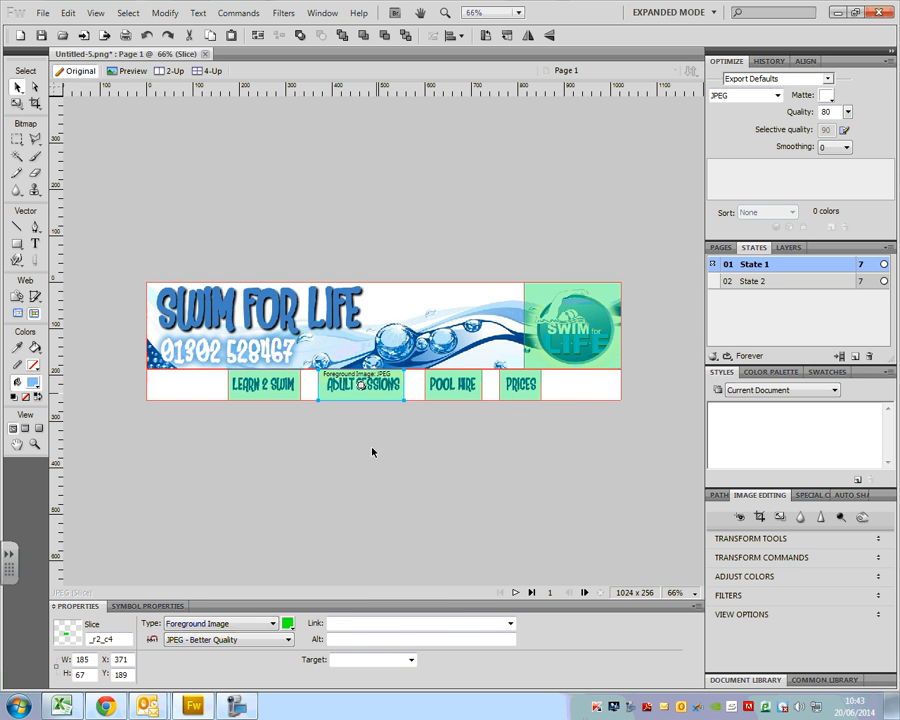
click(353, 624)
text(a)
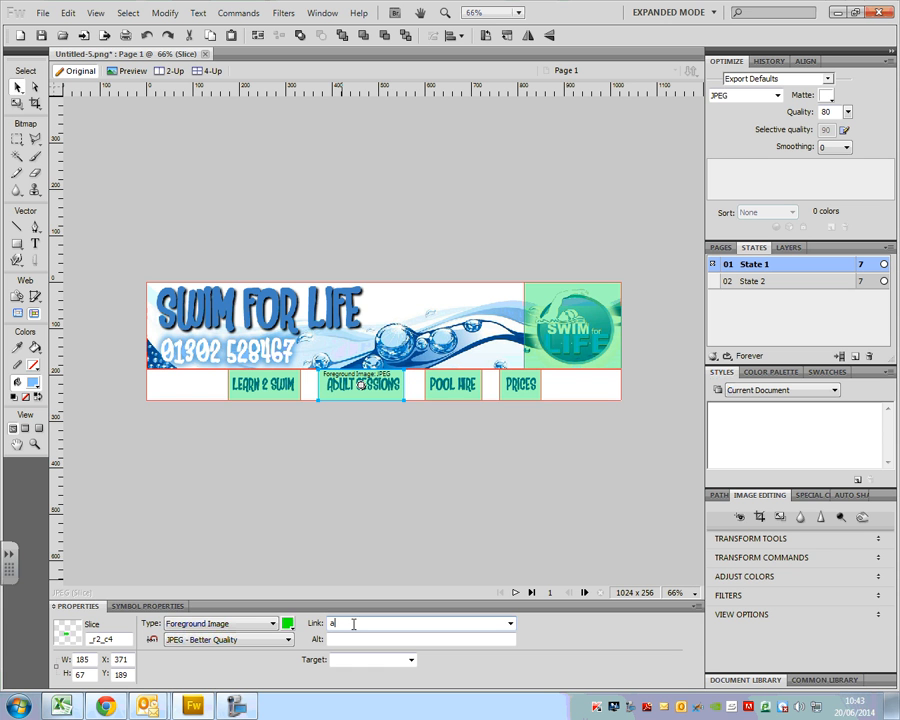
text(dultsession.html)
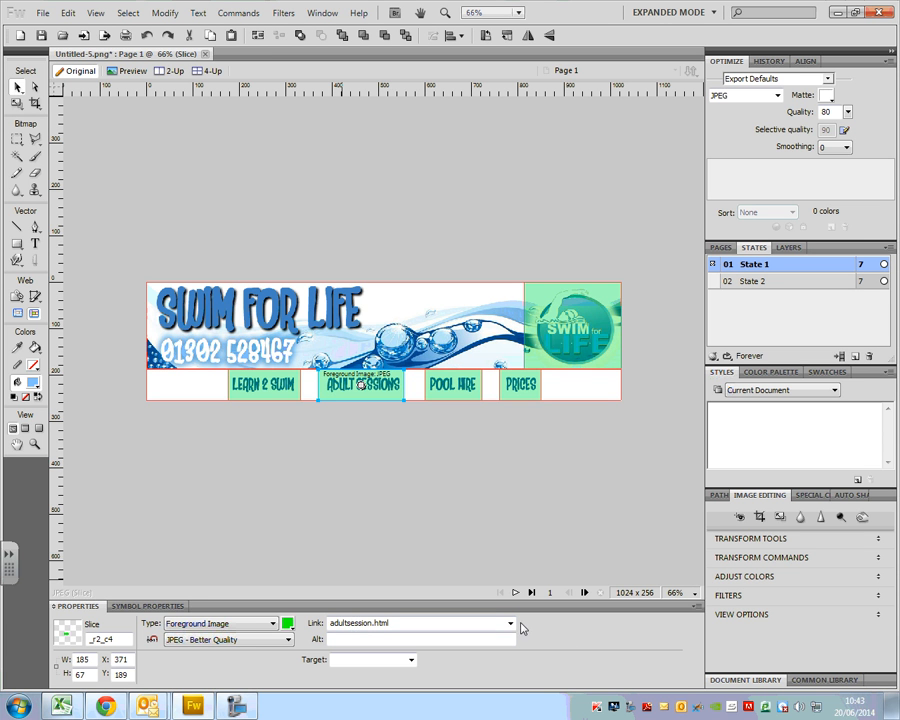
click(493, 637)
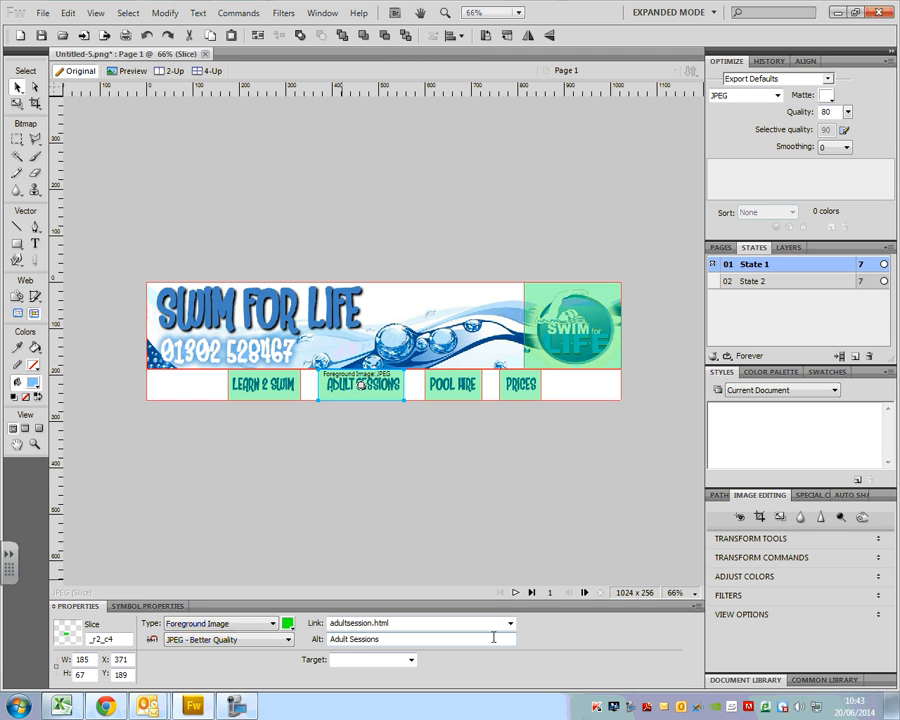
click(612, 356)
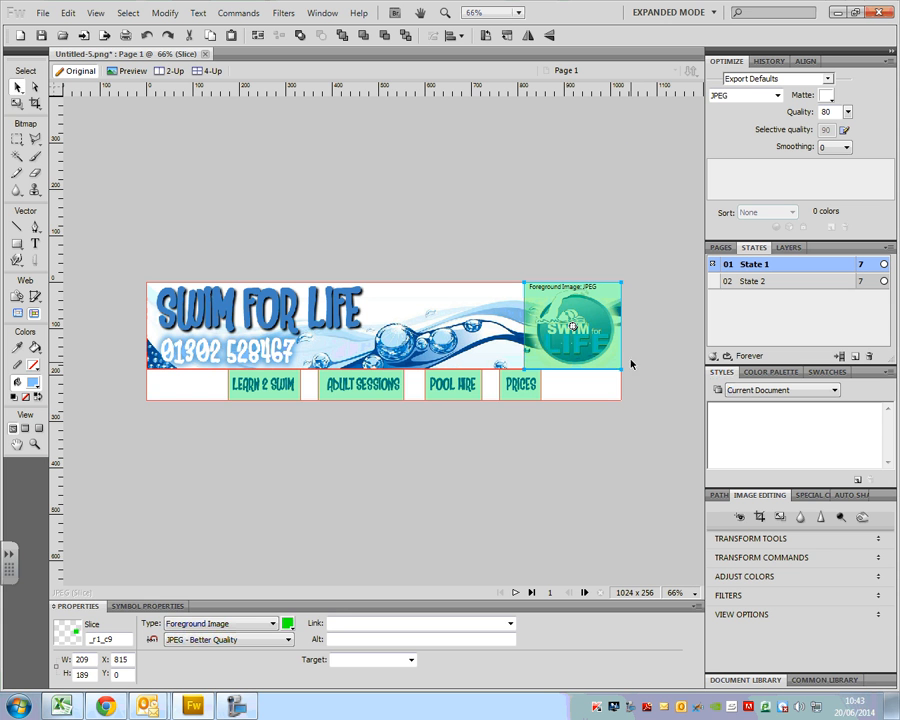
click(338, 623)
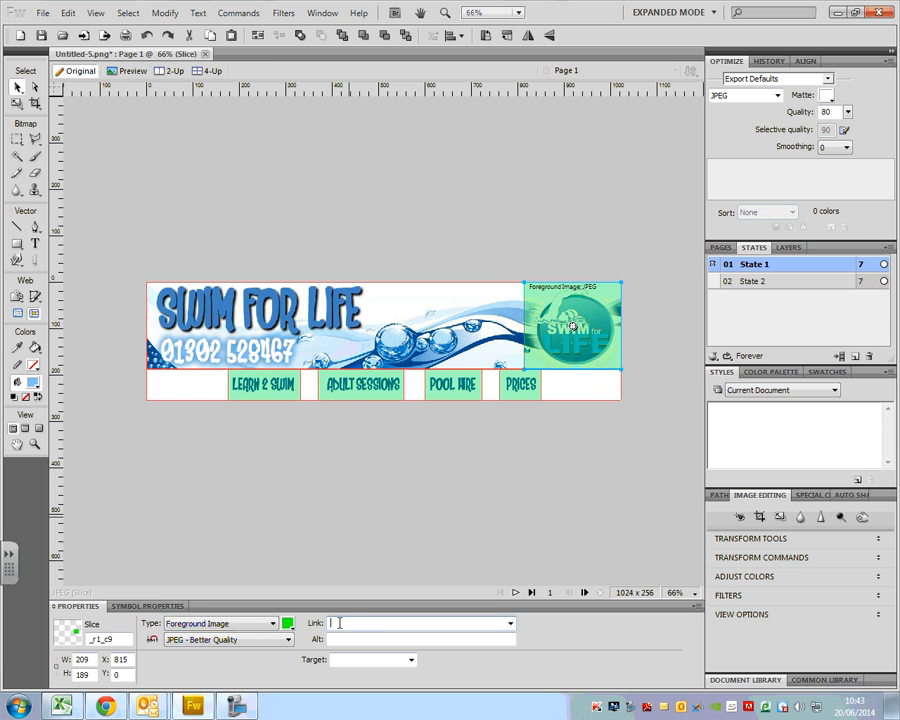
text(www.swimforlife.co.uk)
click(357, 635)
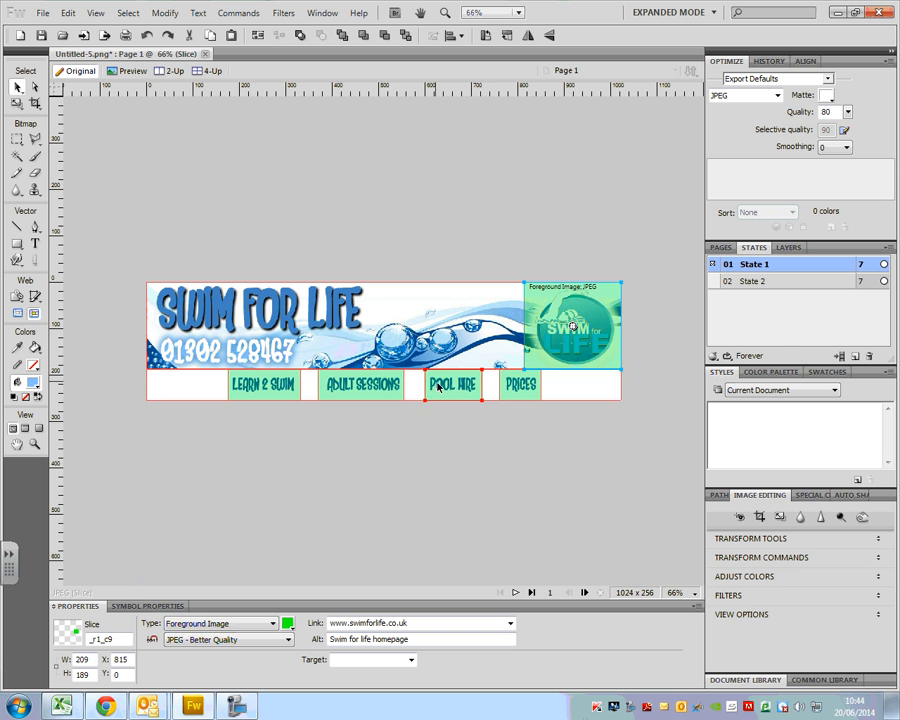
click(240, 704)
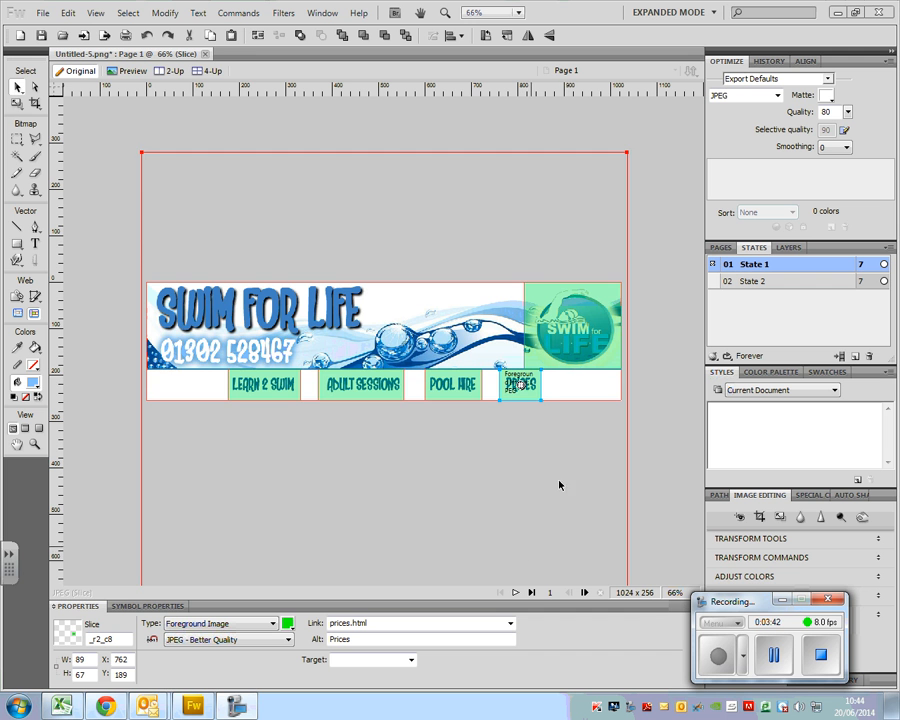
- Preview the banner in Chrome and test the ADULT SESSIONS link, returning to the banner page
click(36, 13)
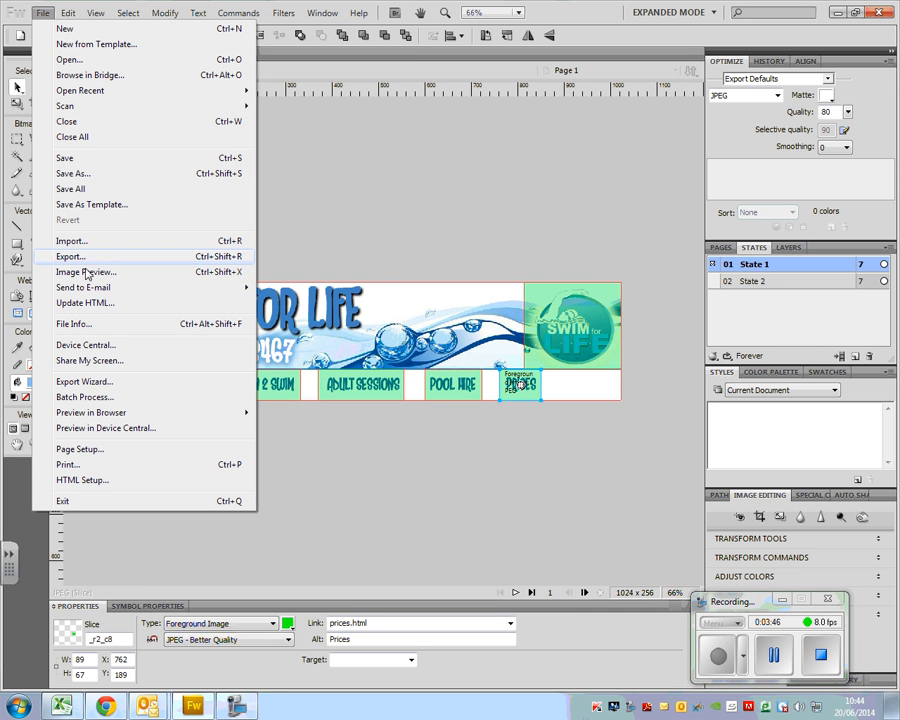
mouse_move(113, 418)
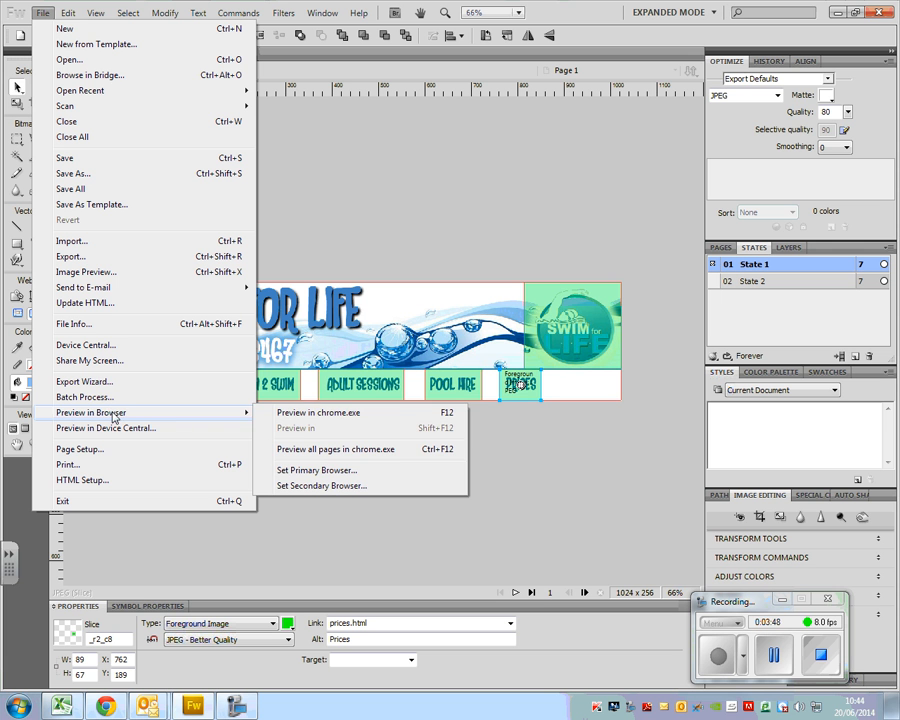
click(351, 413)
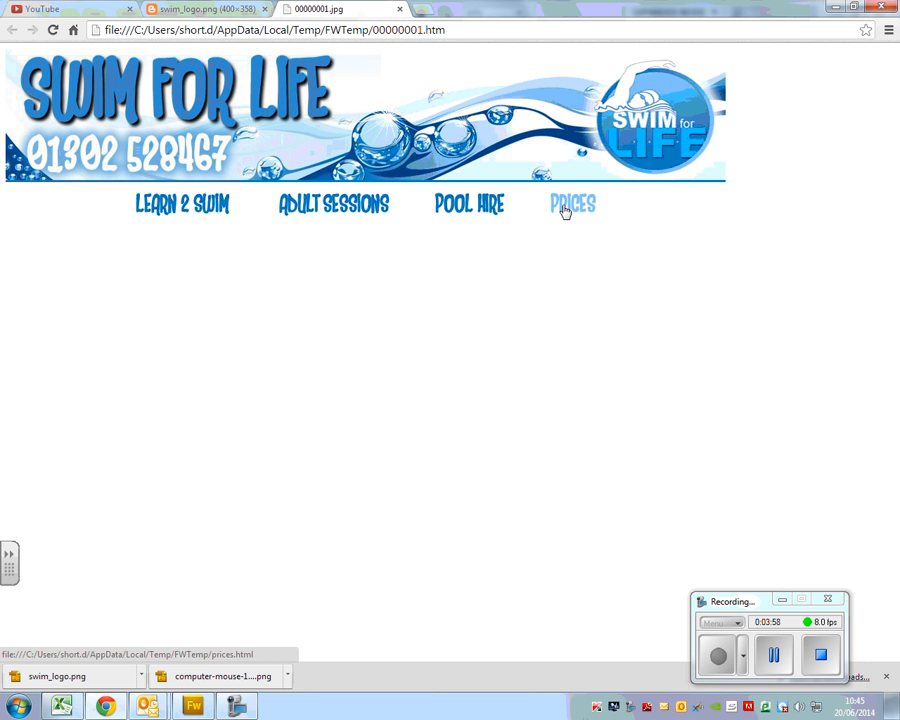
click(327, 215)
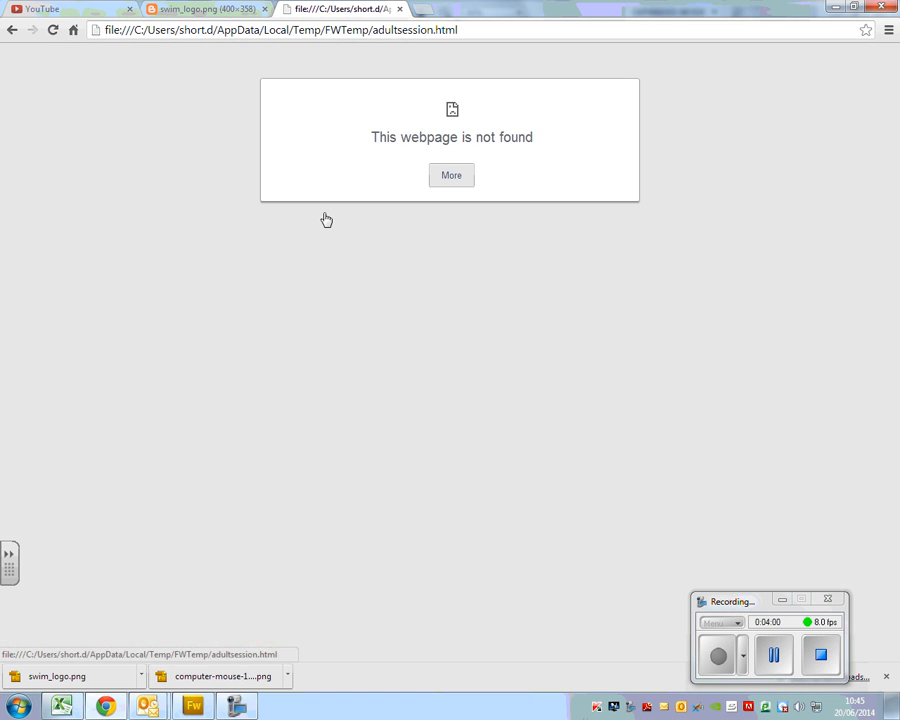
click(11, 29)
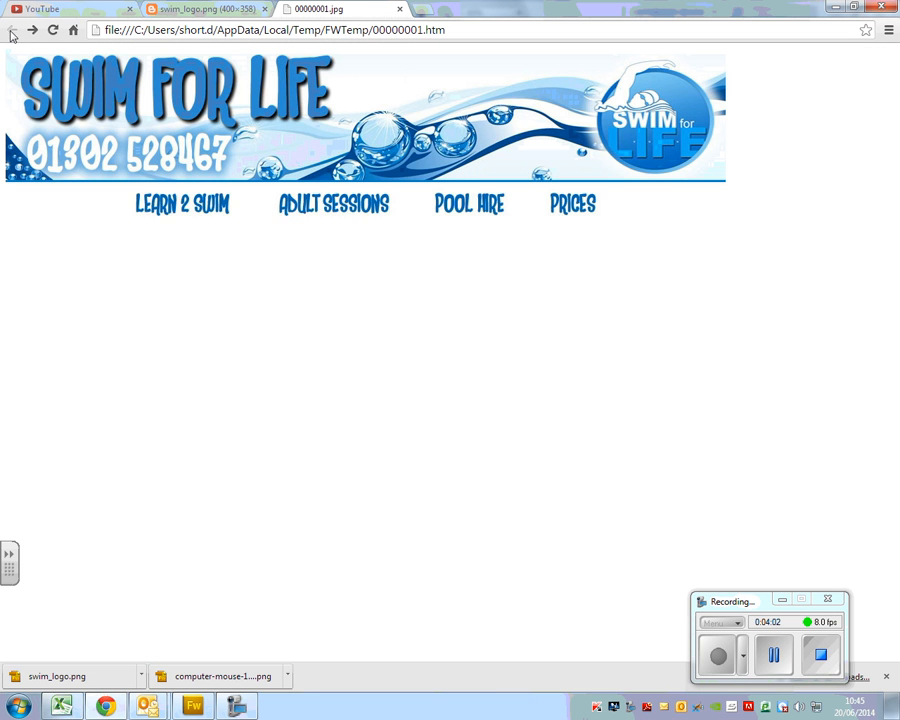